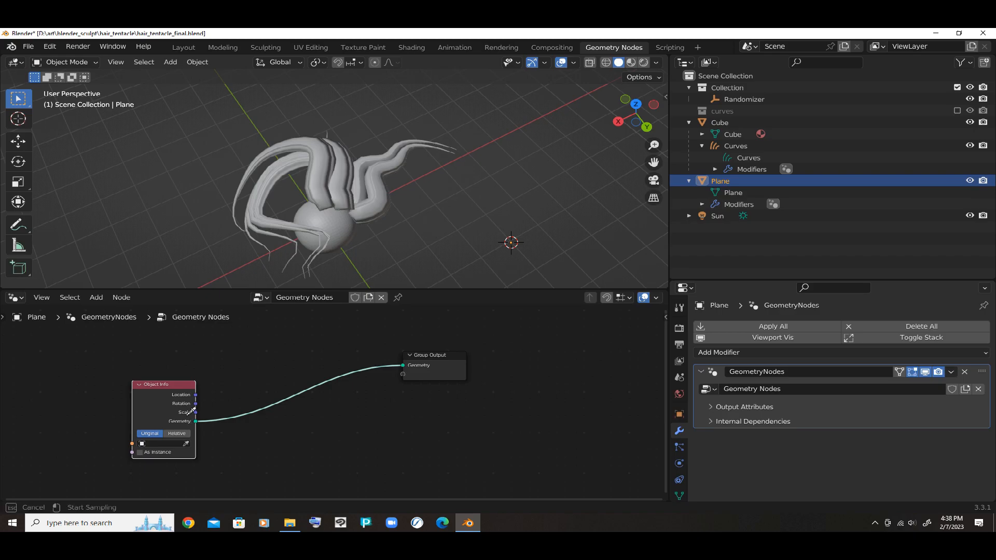
# Step: Set the Object Info node's source object to the tentacle Curves and apply all modifiers on the plane
pyautogui.click(325, 141)
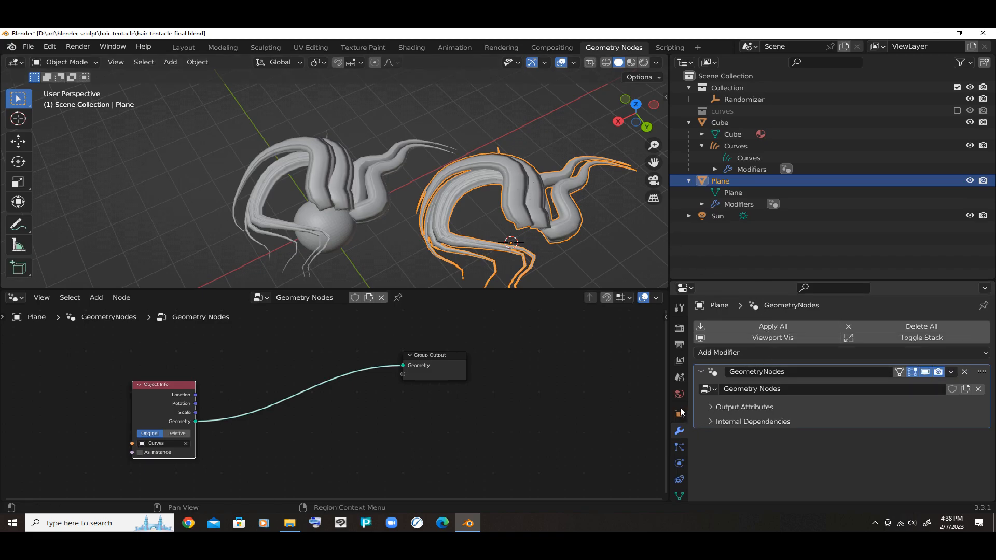
pyautogui.click(772, 326)
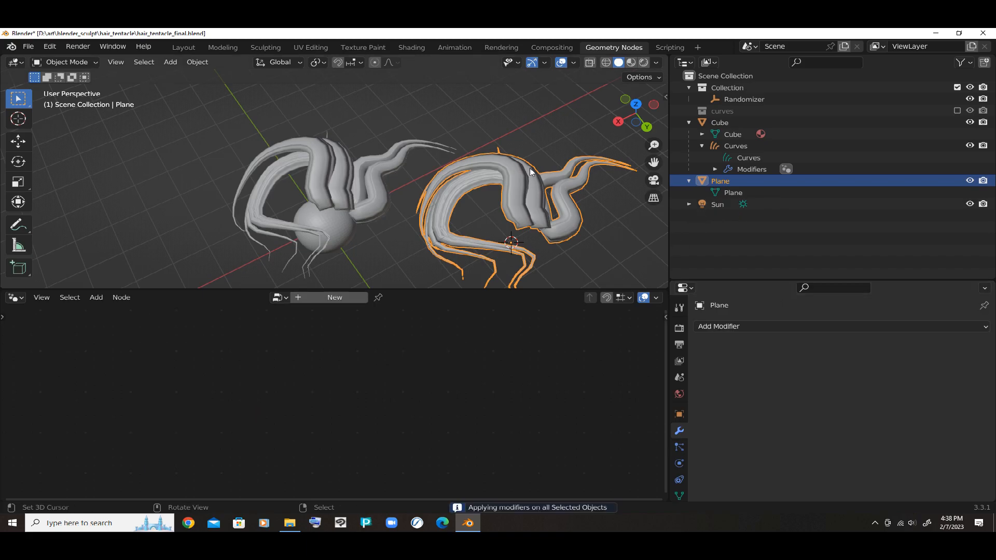
pyautogui.press('Tab')
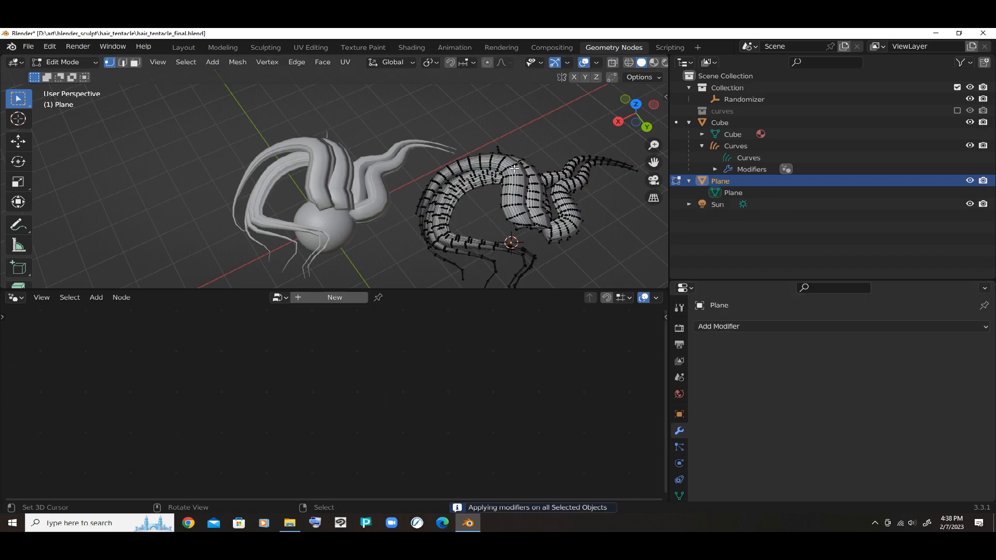
pyautogui.press('Tab')
# Step: Bring up the list of modifiers that can be added to the plane
pyautogui.click(718, 327)
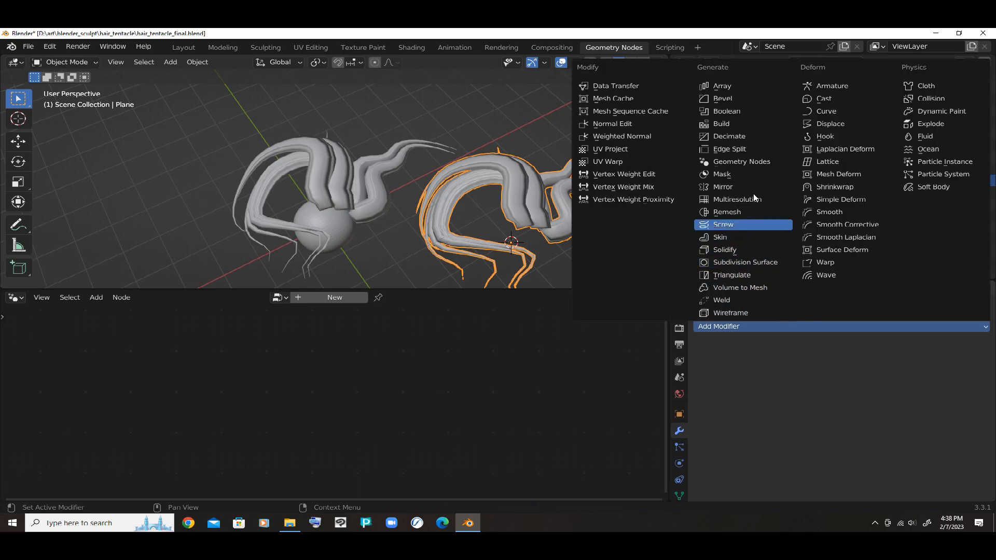
pyautogui.press('Return')
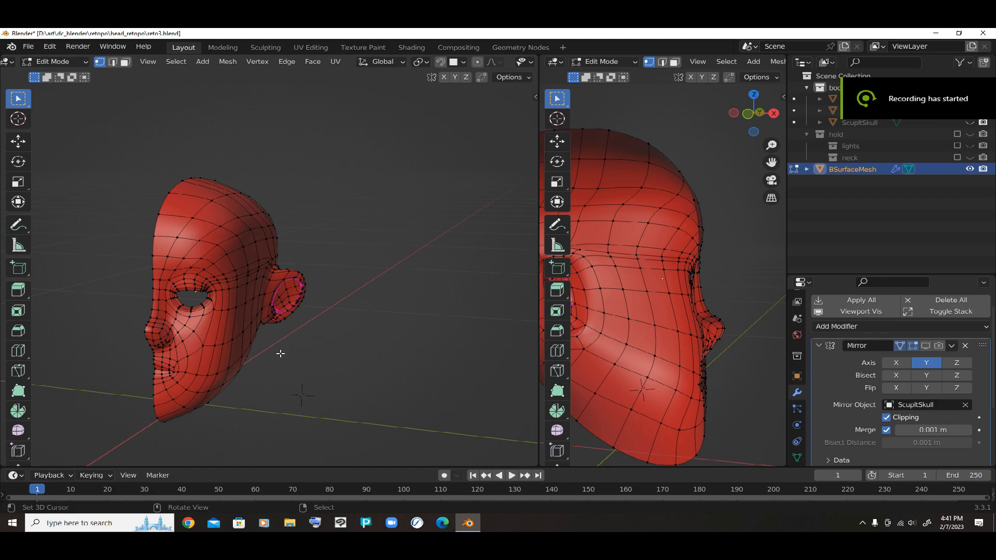
# Step: Select all vertices of the half-head mesh except its open boundary loop along the centre line
pyautogui.keyDown('alt'); pyautogui.click(154, 216); pyautogui.keyUp('alt')
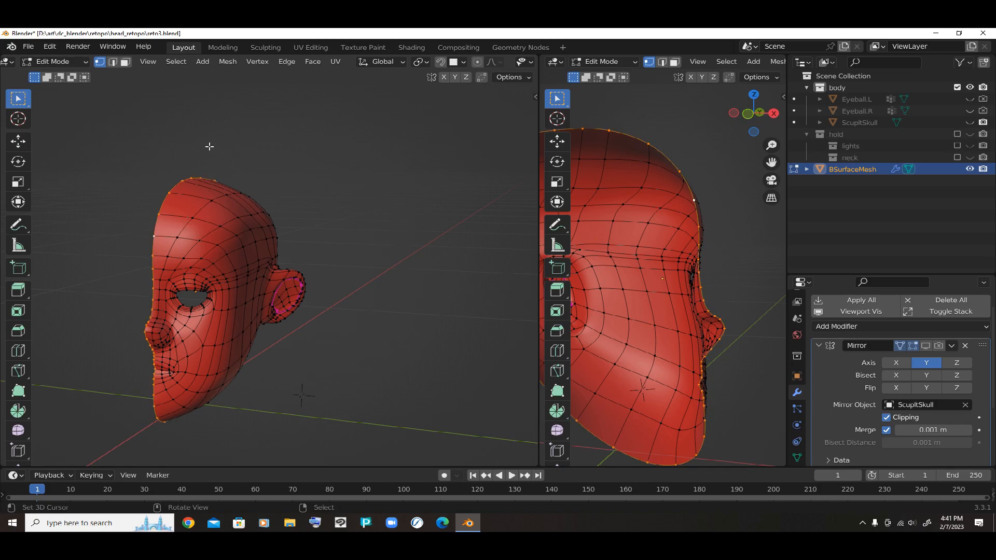
pyautogui.click(176, 61)
pyautogui.click(201, 97)
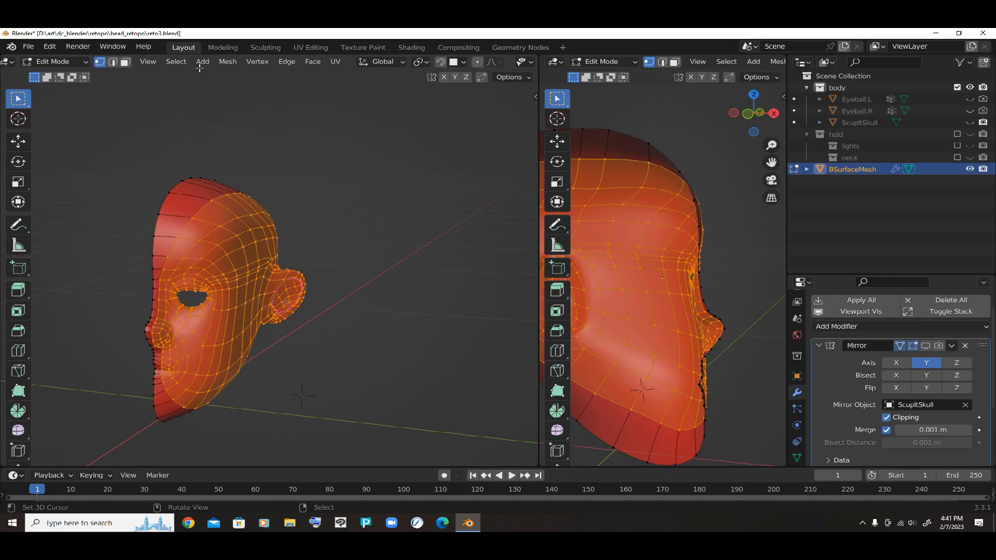
# Step: Smooth the selected vertices of the head mesh with a smoothing of 0.688 and a repeat of 4
pyautogui.rightClick(424, 352)
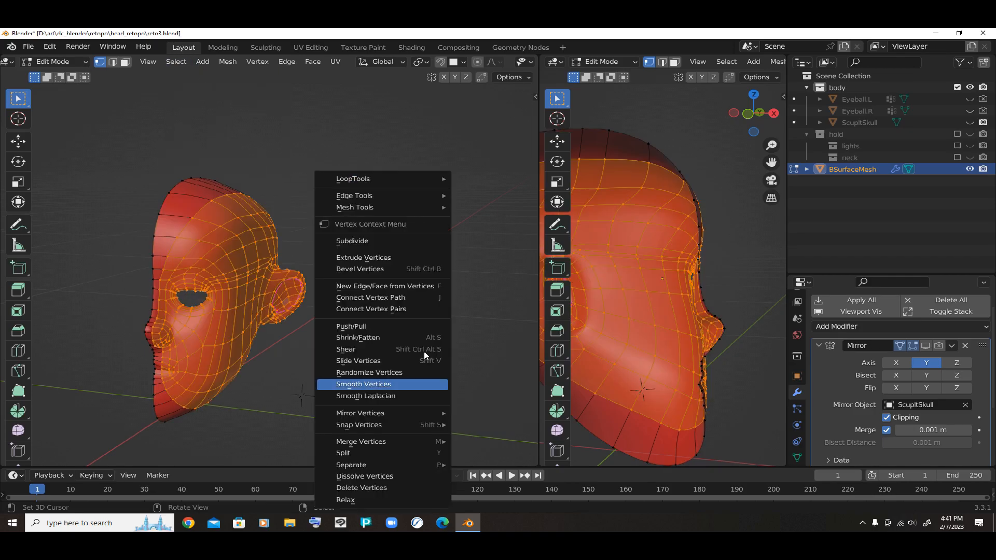
pyautogui.press('Return')
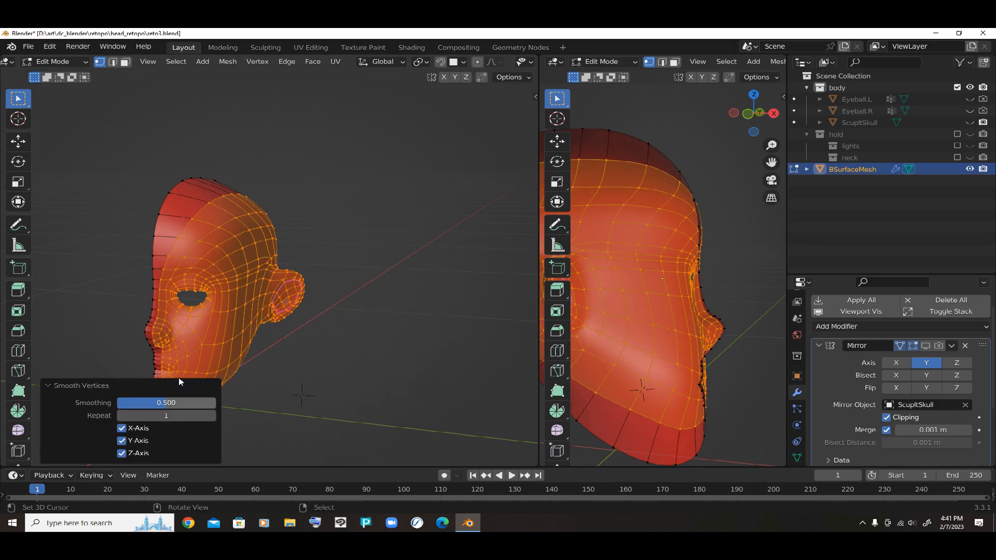
pyautogui.click(211, 415)
pyautogui.click(211, 415)
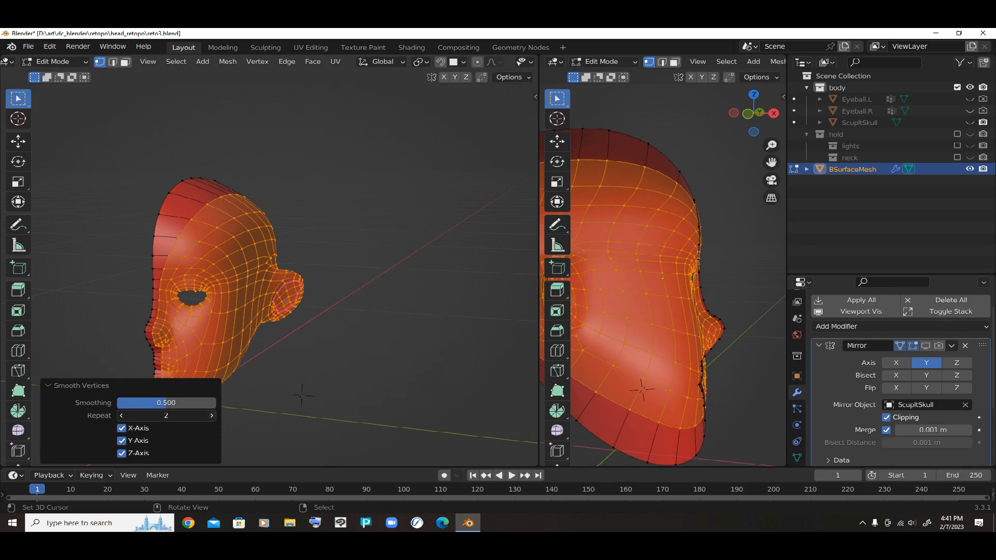
pyautogui.click(211, 415)
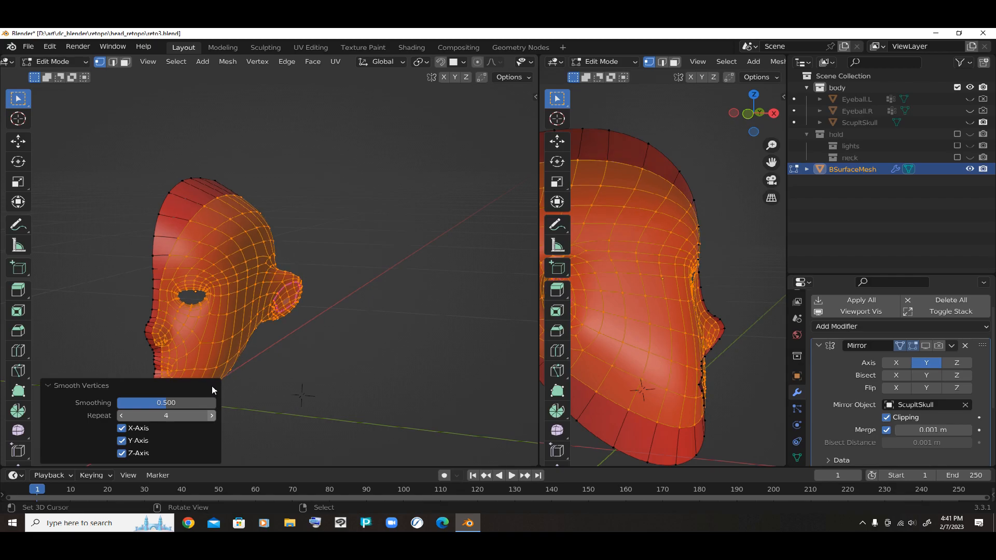
pyautogui.moveTo(165, 402); pyautogui.dragTo(184, 402)
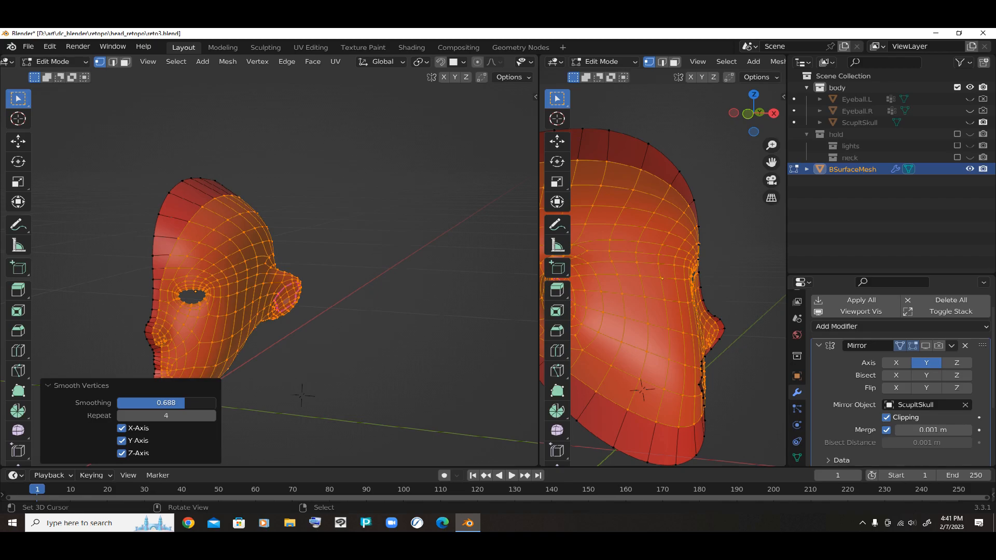
pyautogui.keyDown('shift'); pyautogui.rightClick(379, 337); pyautogui.keyUp('shift')
pyautogui.click(49, 385)
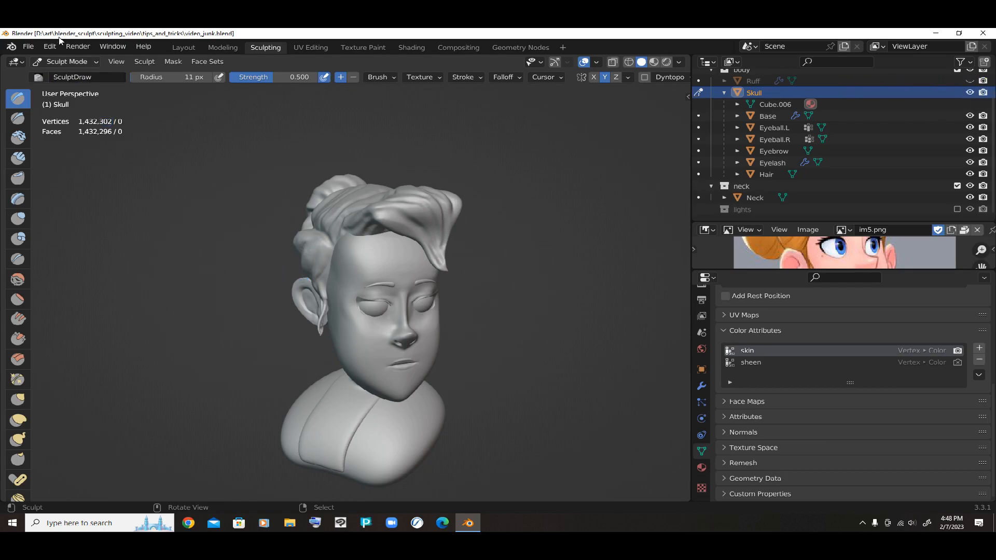
# Step: Switch the skull to Object Mode and show the selectable, viewport and holdout restriction toggles in the outliner
pyautogui.click(66, 61)
pyautogui.click(68, 76)
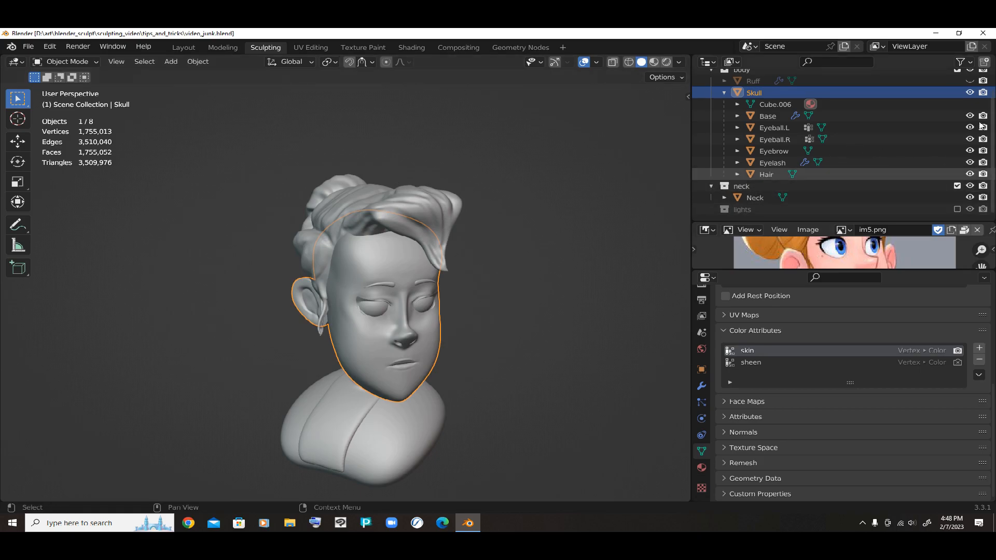
pyautogui.click(962, 61)
pyautogui.click(874, 98)
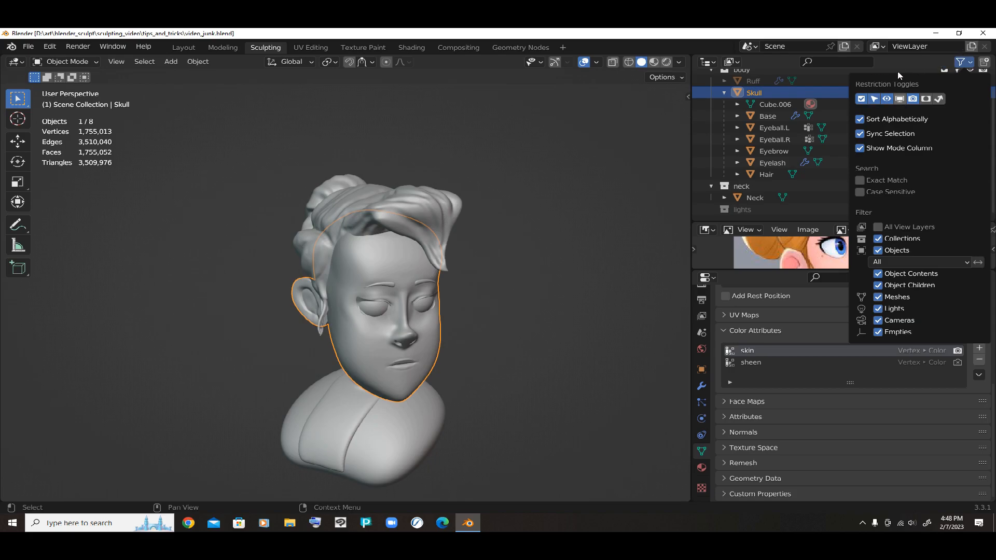
pyautogui.click(925, 99)
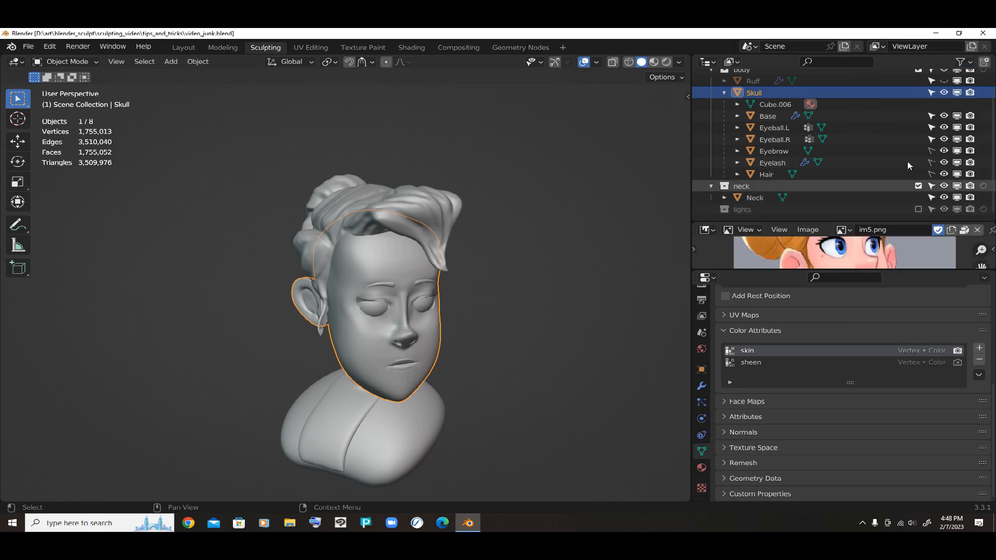
# Step: Make the Hair object selectable and select it in the viewport, alternating with the skull to test the selection
pyautogui.click(931, 174)
pyautogui.click(385, 185)
pyautogui.click(377, 244)
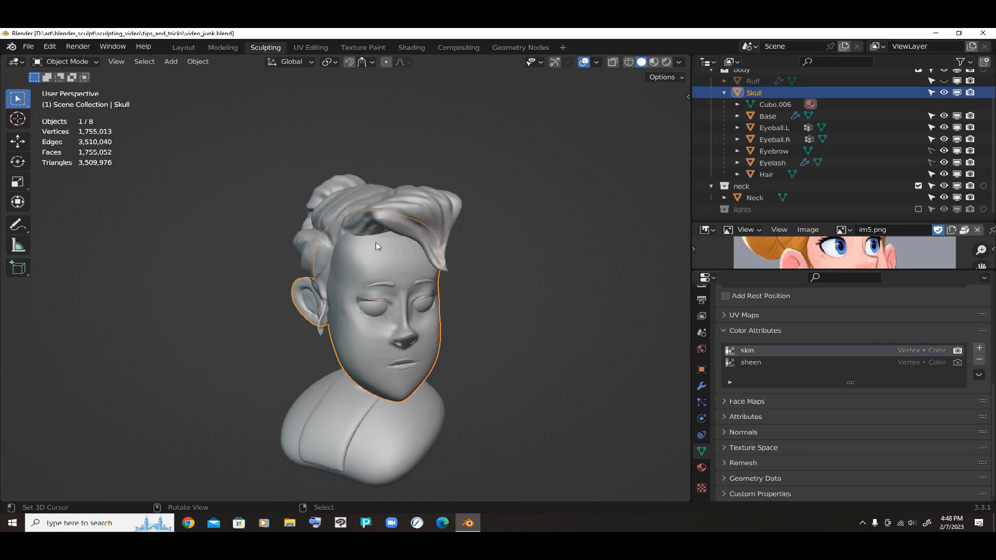
pyautogui.click(386, 236)
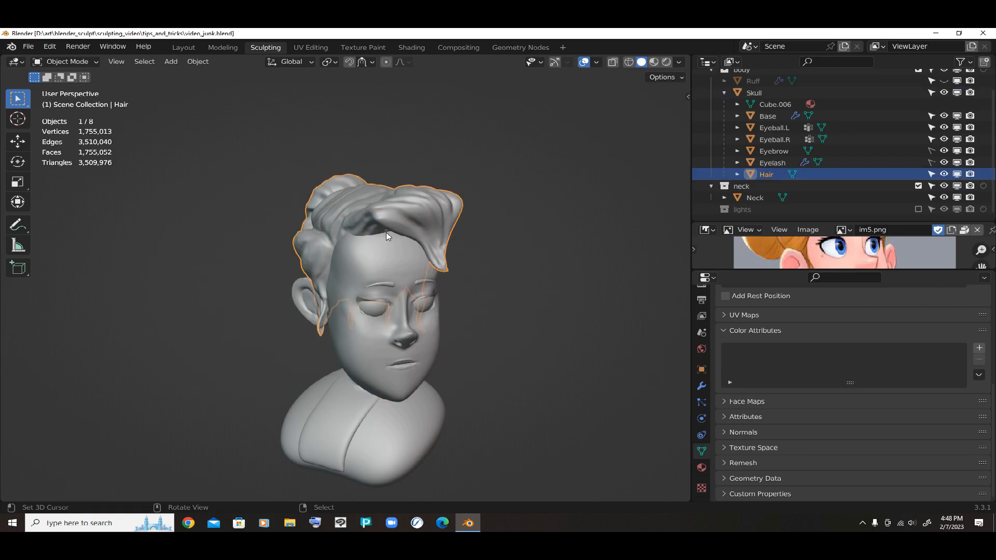
pyautogui.click(376, 284)
pyautogui.click(390, 194)
# Step: Enter Sculpt Mode on the hair and transfer the sculpt mode to the skull
pyautogui.click(64, 61)
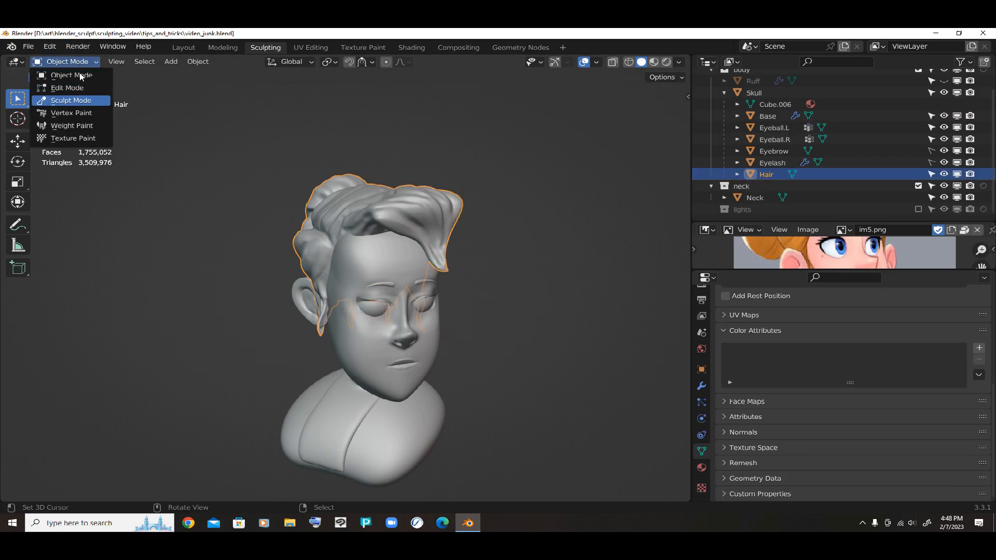
pyautogui.click(74, 100)
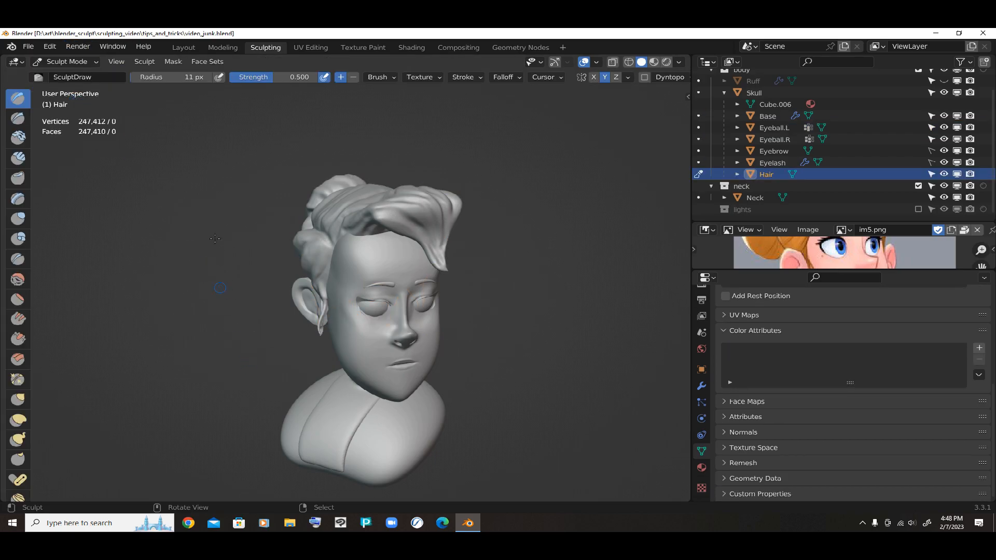
pyautogui.click(144, 61)
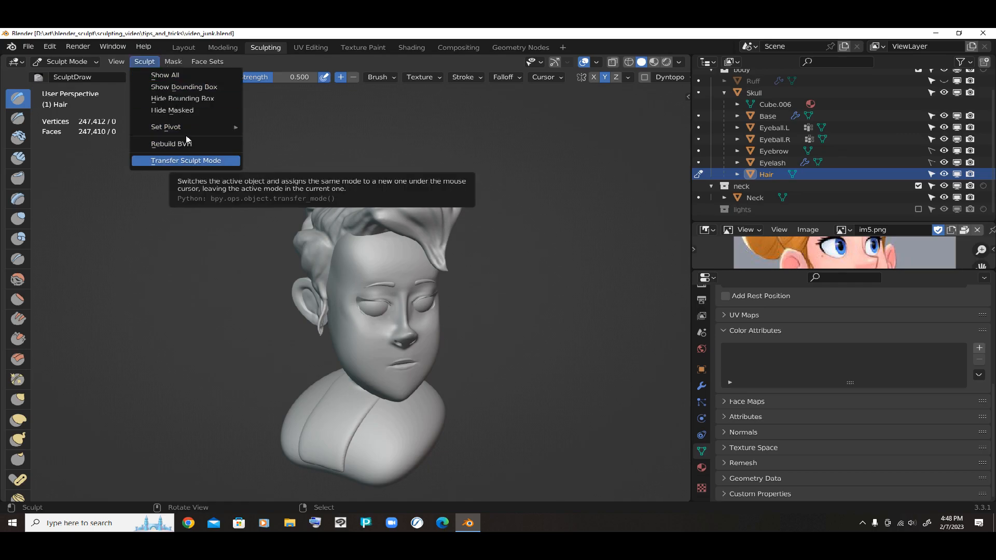
pyautogui.click(186, 160)
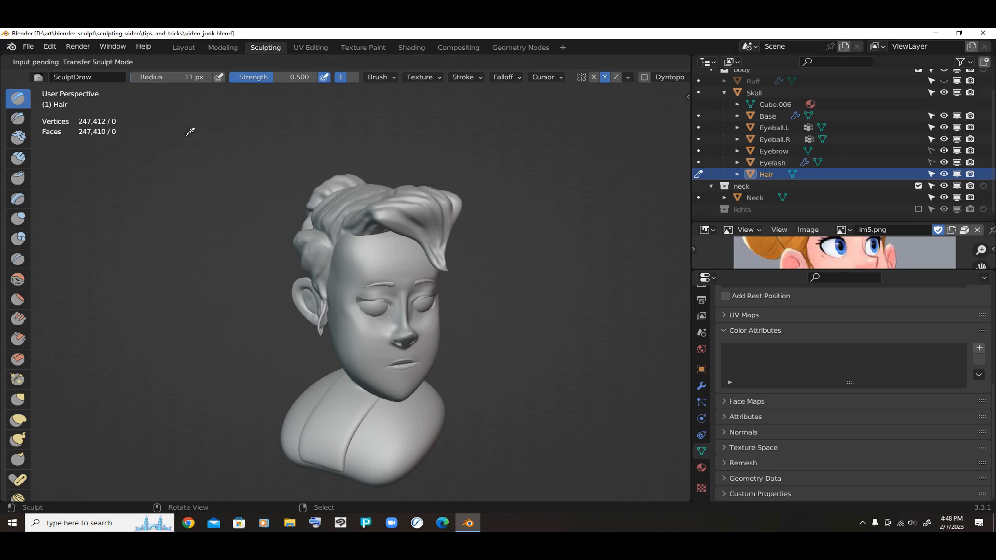
pyautogui.click(372, 227)
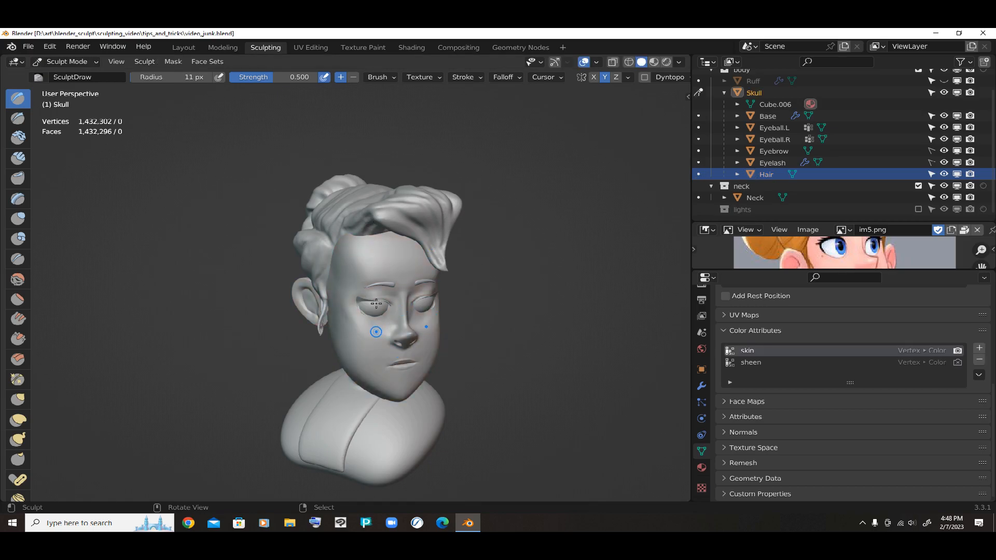
# Step: Sculpt a short test stroke on the skull's cheek with SculptDraw and transfer the sculpt mode to the hair
pyautogui.moveTo(370, 306); pyautogui.dragTo(352, 309)
pyautogui.moveTo(380, 183); pyautogui.dragTo(398, 176)
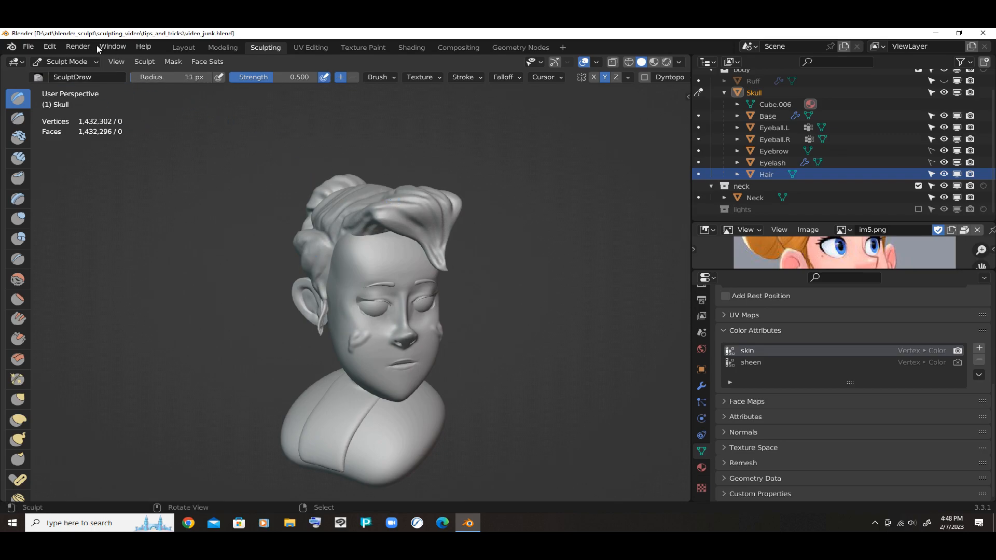
pyautogui.click(90, 62)
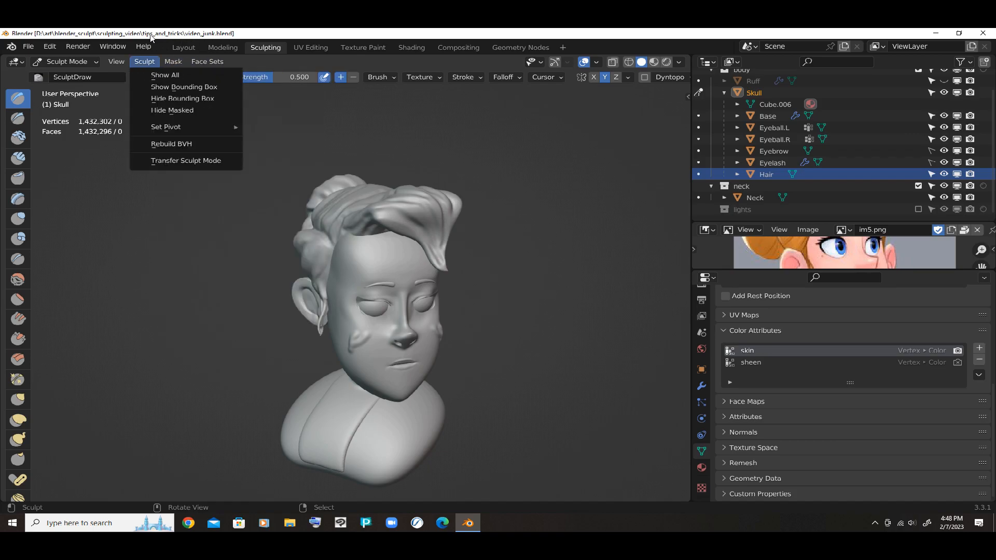
pyautogui.click(186, 160)
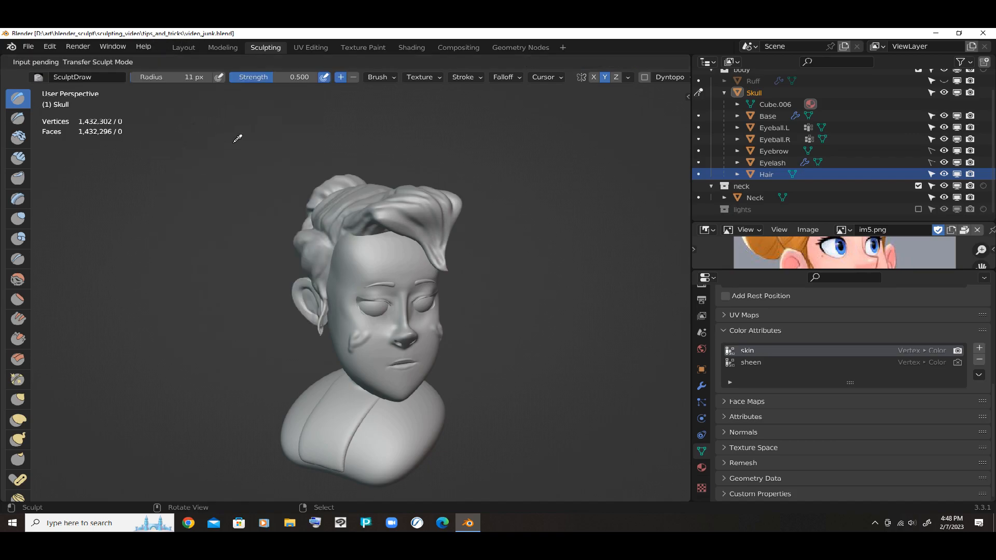
pyautogui.click(398, 179)
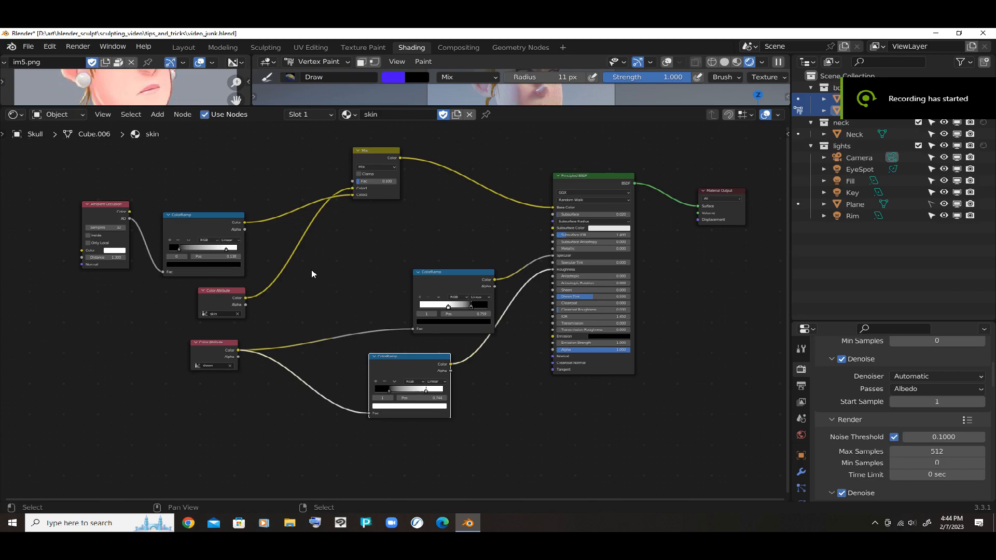
# Step: Maximise the skin material's node editor and move the ColorRamp feeding Specular slightly away from the Principled BSDF
pyautogui.hotkey('ctrl', 'space')
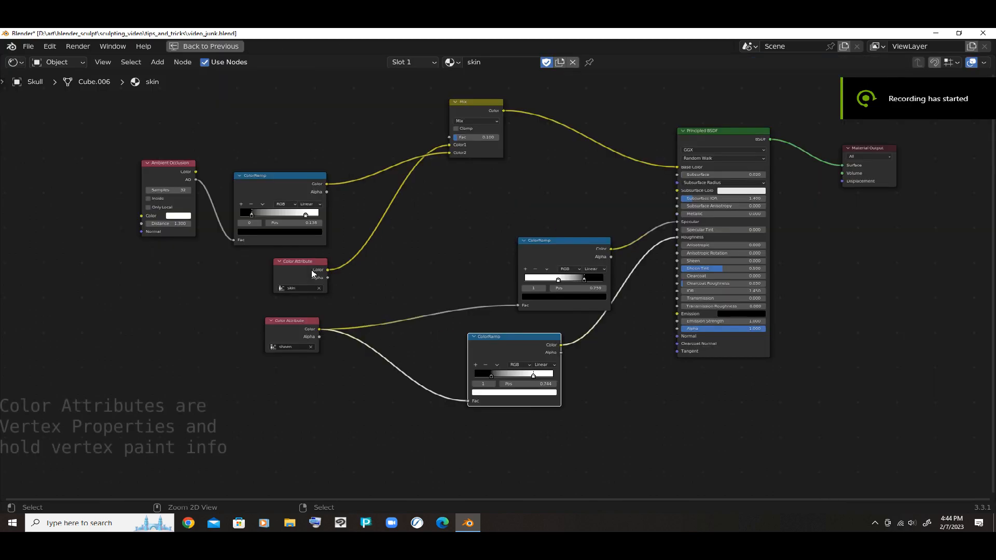
pyautogui.scroll(1, 298, 331)
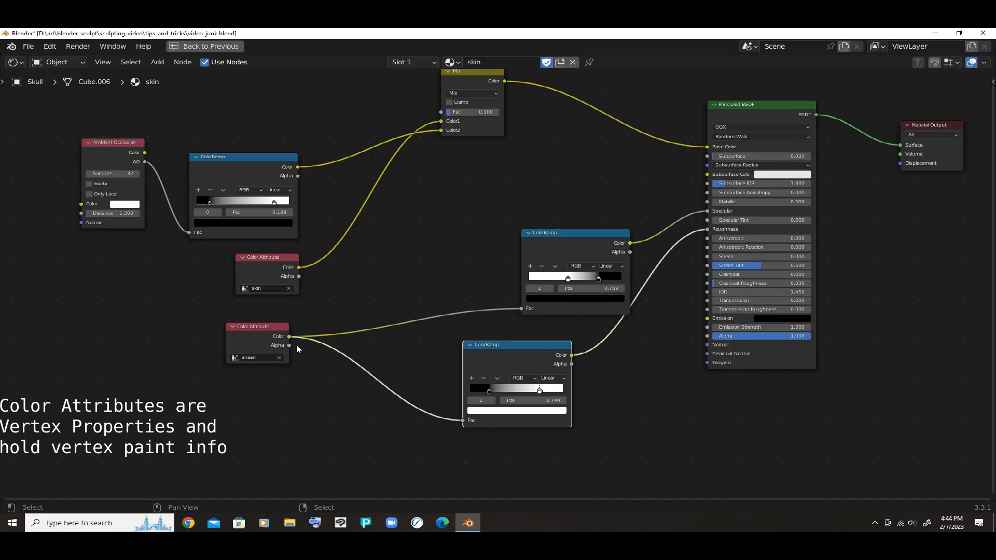
pyautogui.keyDown('shift'); pyautogui.moveTo(306, 326); pyautogui.dragTo(258, 357, button='middle'); pyautogui.keyUp('shift')
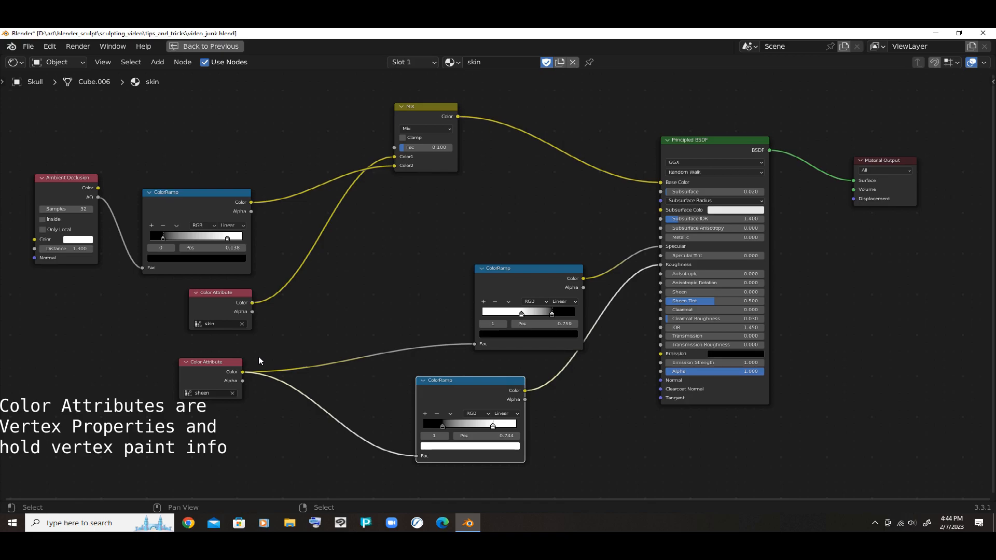
pyautogui.moveTo(521, 240); pyautogui.dragTo(506, 221)
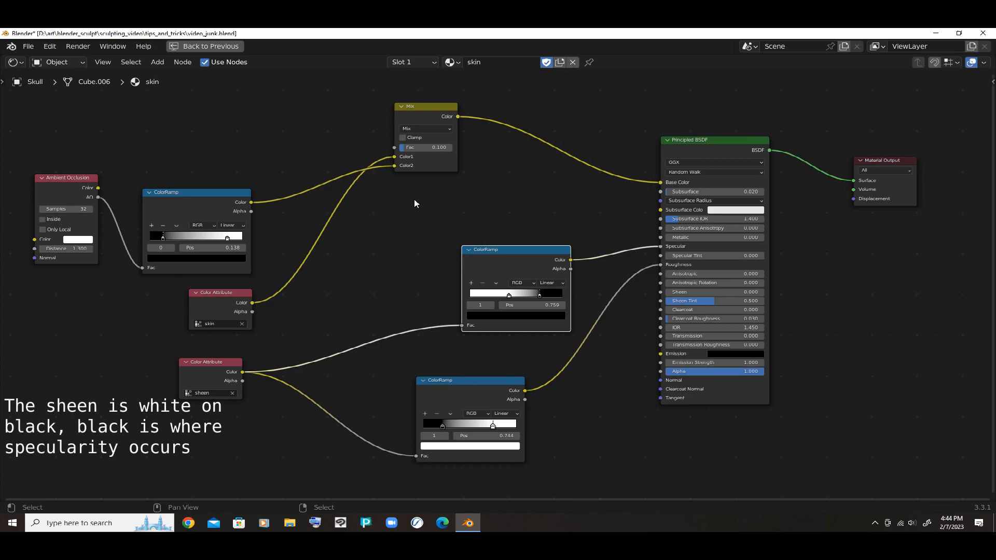
# Step: Rewire the Mix node so the ambient occlusion ColorRamp drives Fac and the skin Color Attribute feeds Color2
pyautogui.click(393, 140)
pyautogui.moveTo(394, 166); pyautogui.dragTo(393, 118)
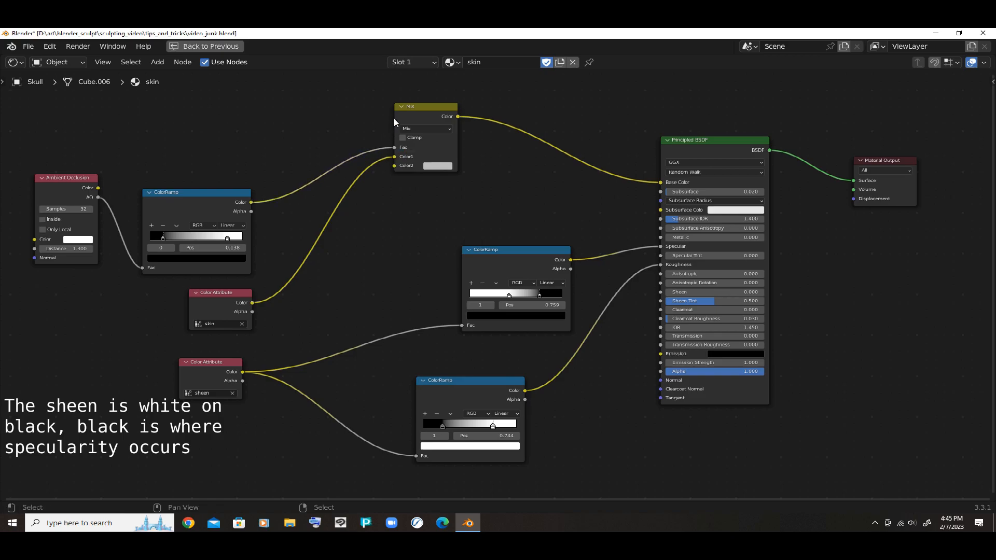
pyautogui.moveTo(394, 157); pyautogui.dragTo(394, 166)
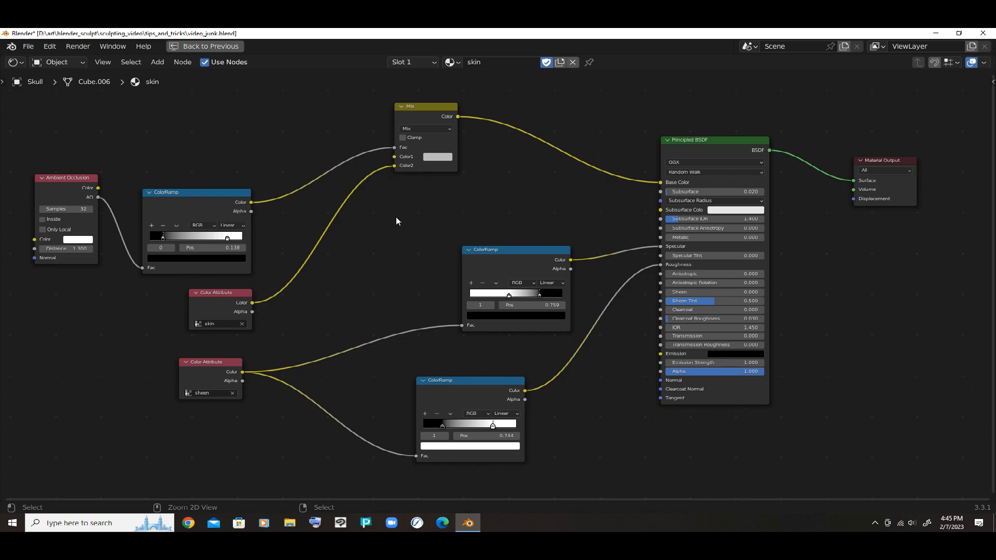
# Step: Restore the full layout with a taller 3D viewport and paint a blue test stroke on the skull's cheek
pyautogui.hotkey('ctrl', 'space')
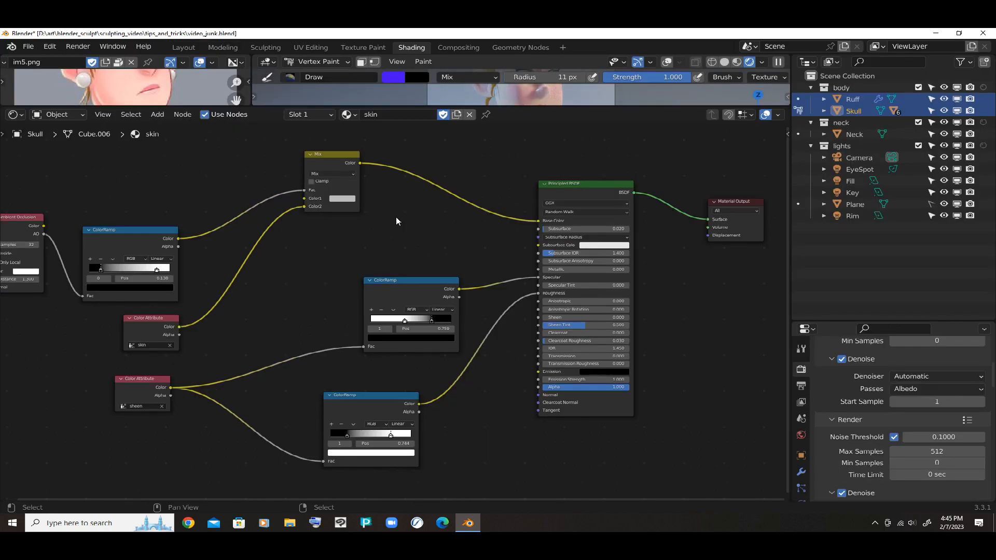
pyautogui.moveTo(515, 106); pyautogui.dragTo(503, 401)
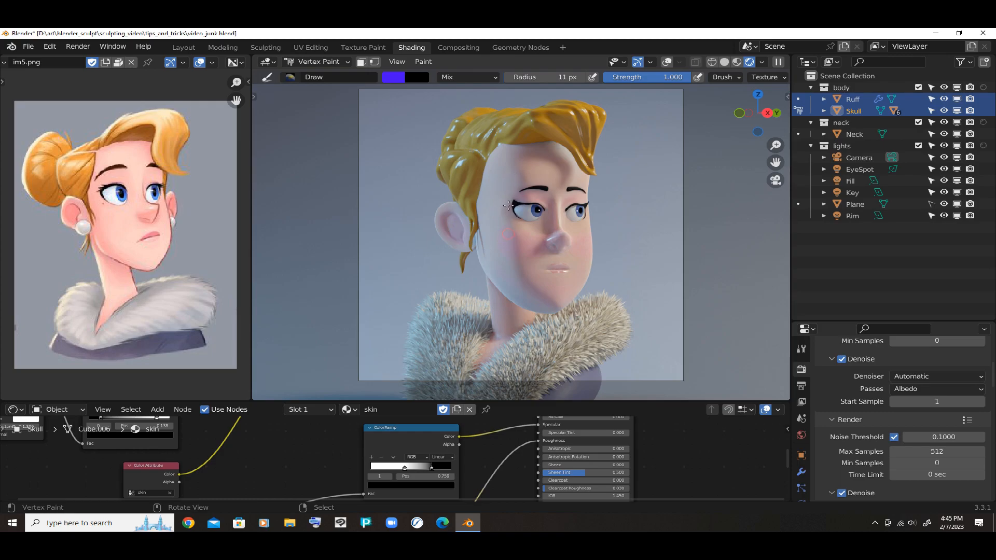
pyautogui.moveTo(499, 199); pyautogui.dragTo(504, 227)
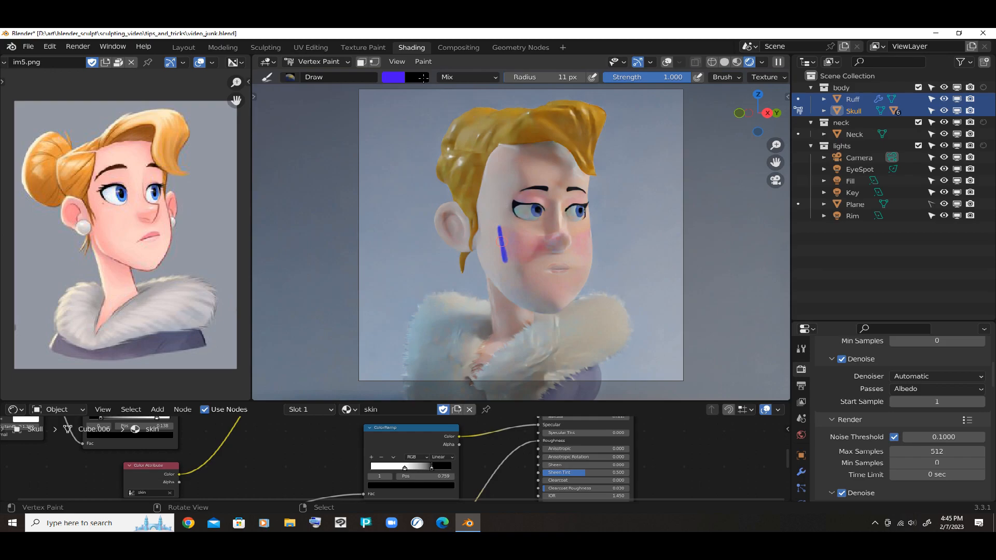
# Step: Fill the skull's active vertex colors with the current blue paint color and enlarge the node editor again
pyautogui.click(423, 61)
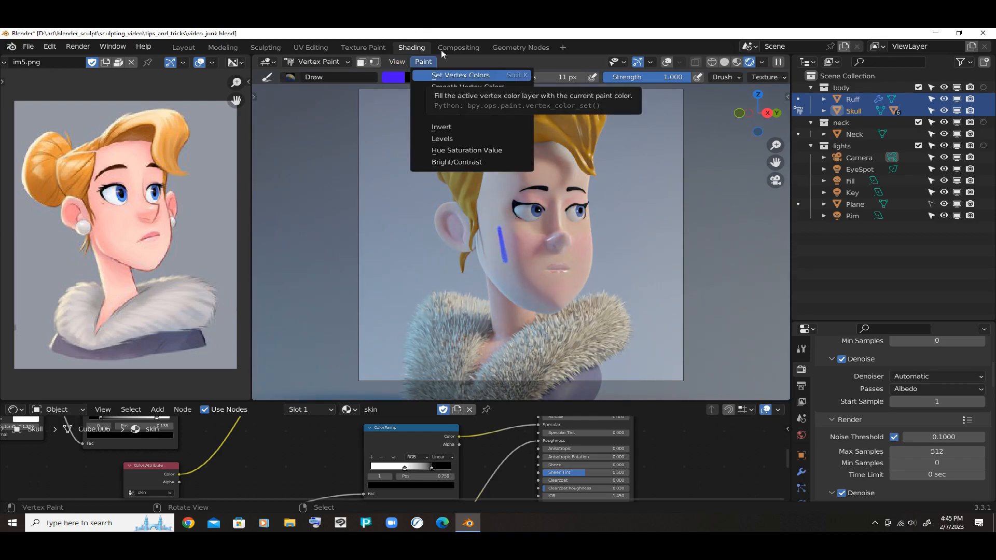
pyautogui.press('Return')
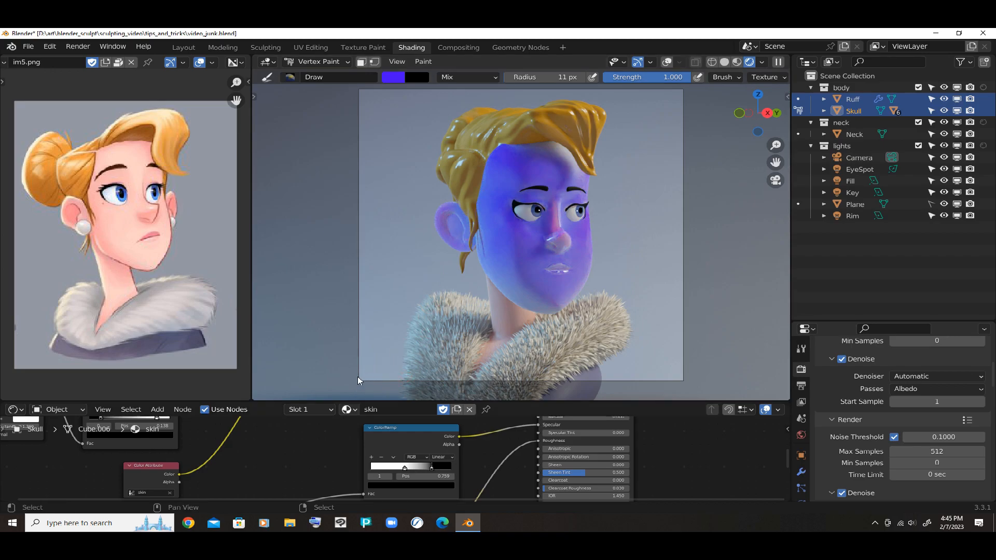
pyautogui.moveTo(360, 401); pyautogui.dragTo(371, 154)
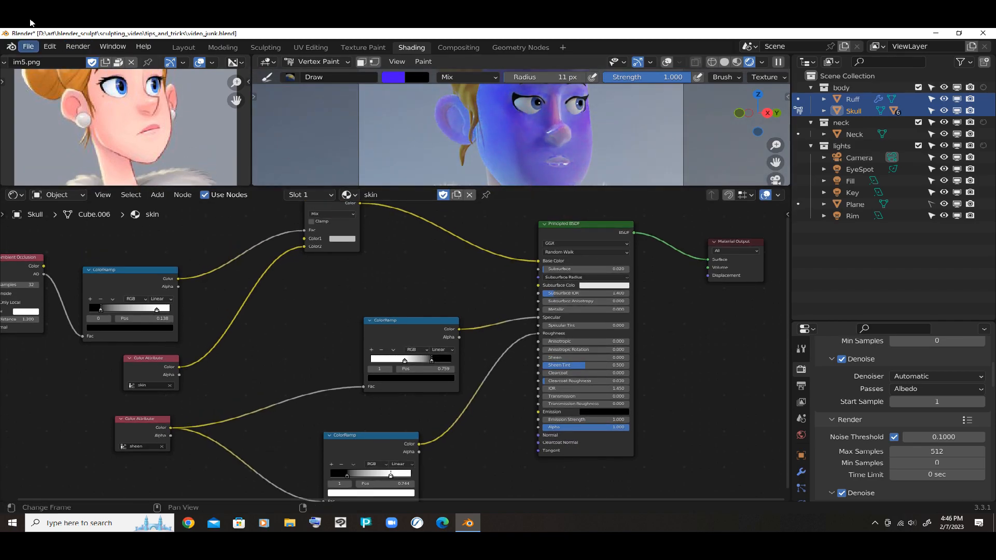
# Step: Reload the saved video_junk.blend file, discarding the unsaved changes
pyautogui.click(28, 47)
pyautogui.click(52, 95)
pyautogui.click(51, 96)
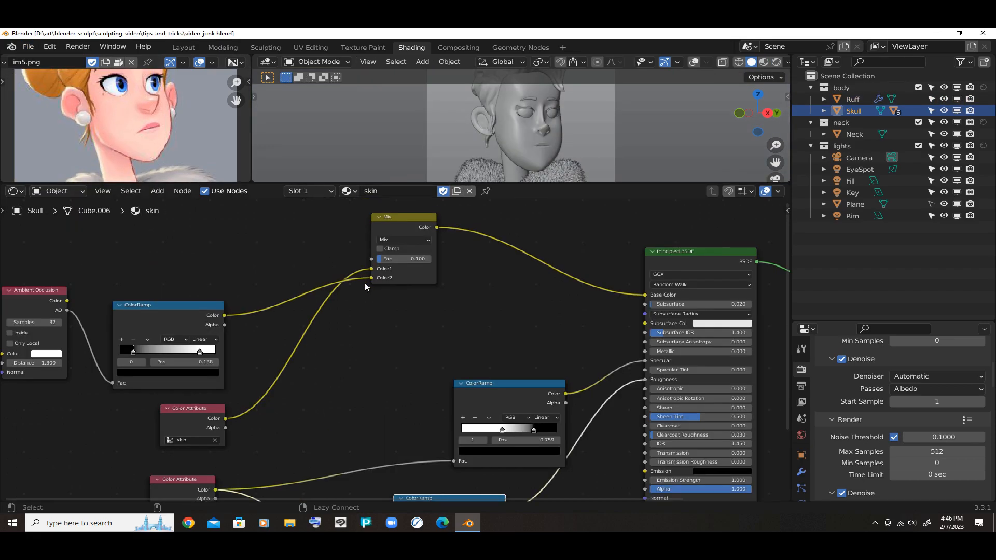